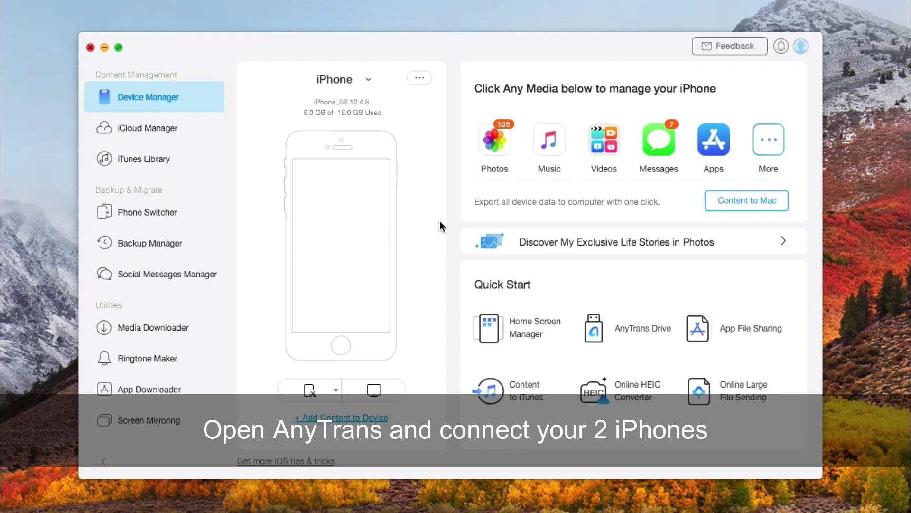
Open Phone Switcher to show the old iPhone and iPhone (6) as source and target.
click(179, 217)
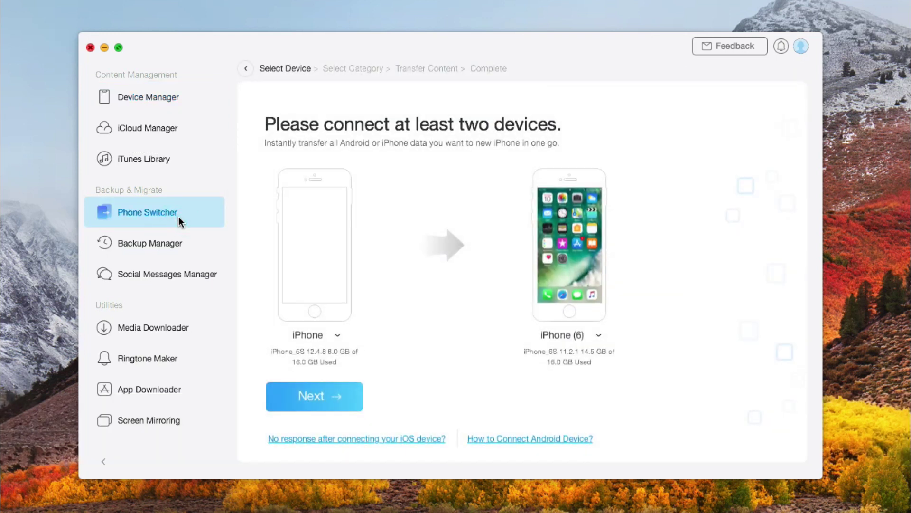
Transfer only Messages (7 items) from the old iPhone to iPhone (6).
click(328, 401)
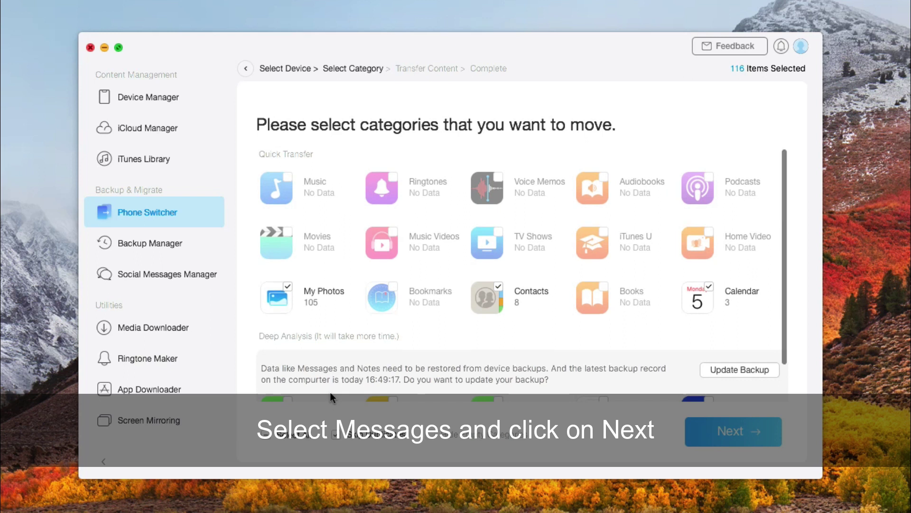
scroll(329, 396, down, 2)
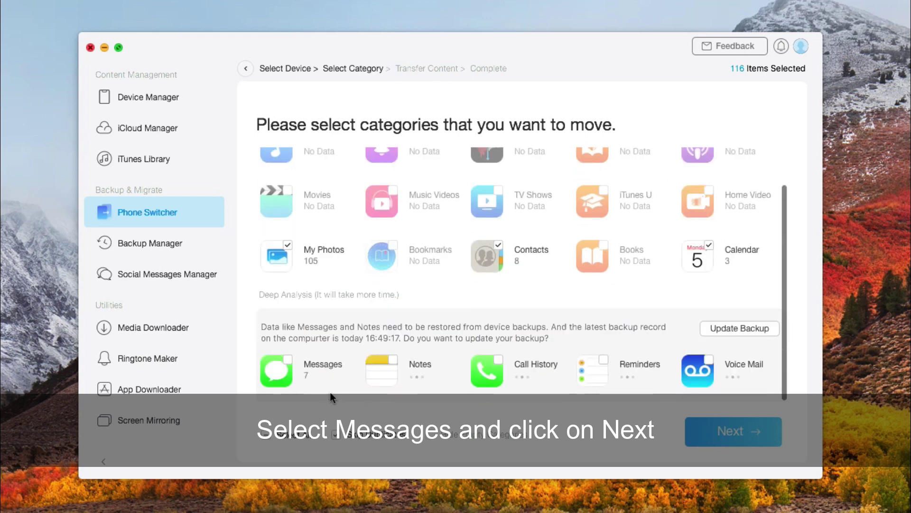
click(266, 434)
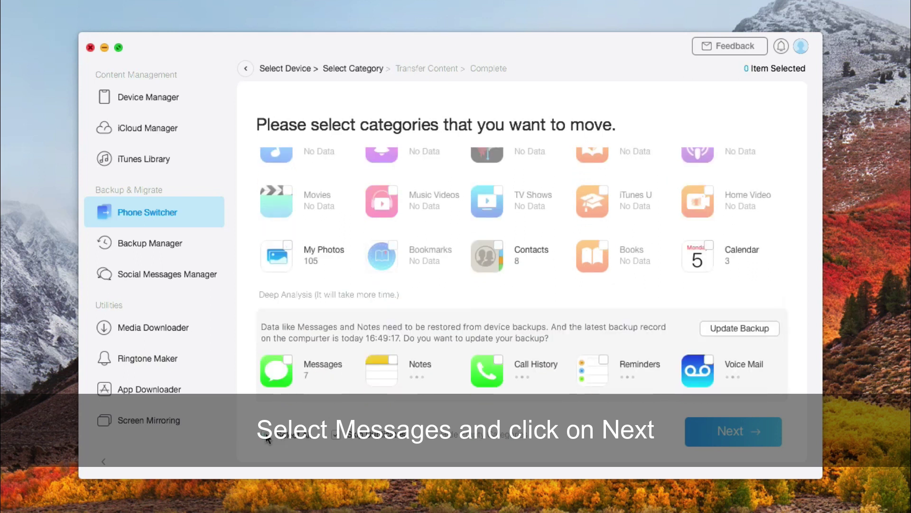
click(288, 361)
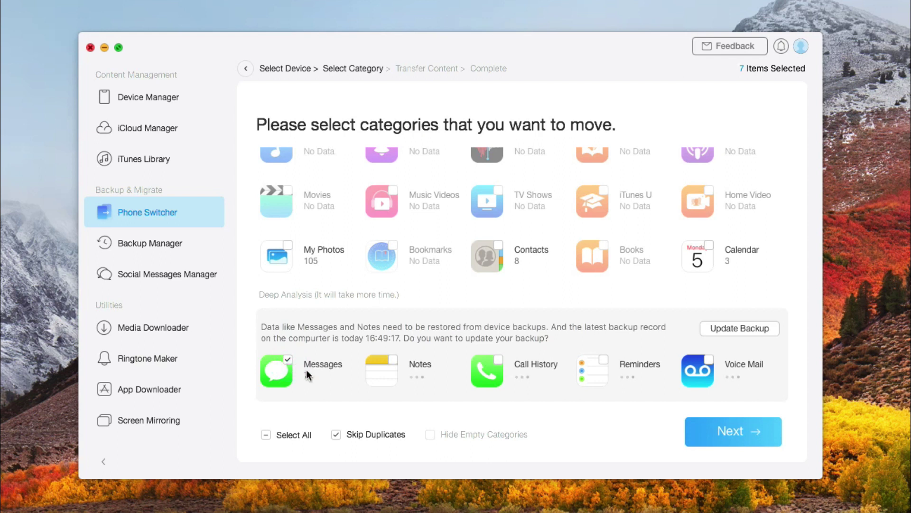
click(711, 437)
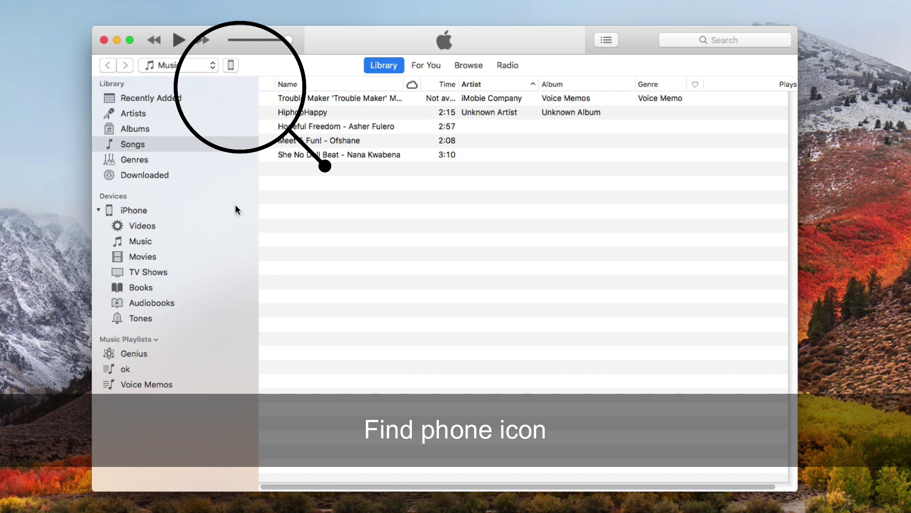
Back up the iPhone 5s to this computer from its iTunes Summary page.
click(229, 67)
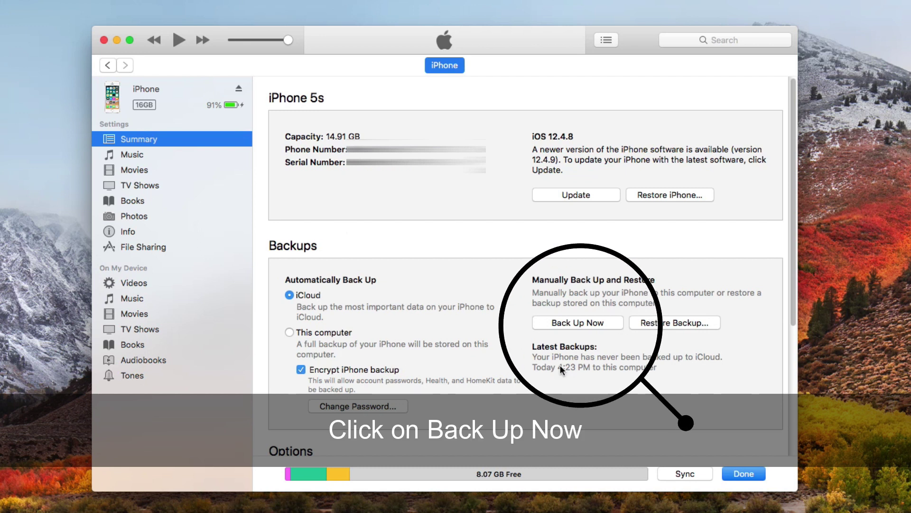
click(589, 324)
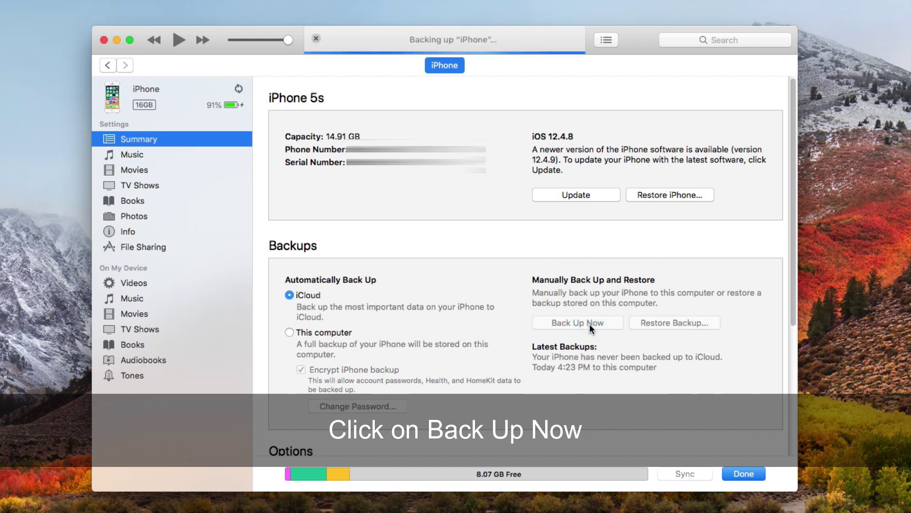